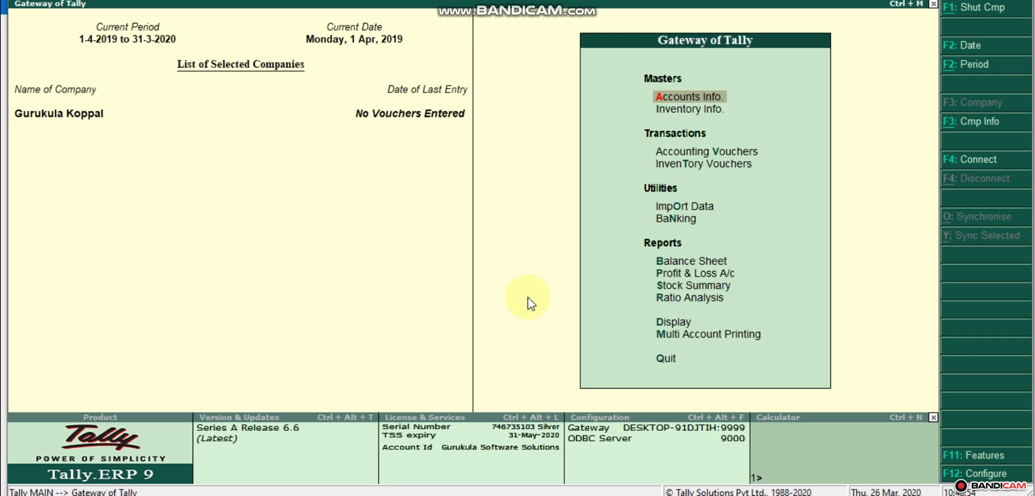
# - Create a new ledger named GURUKULA CAPITAL A/C under Capital Account
pyautogui.press('a')
pyautogui.press('l')
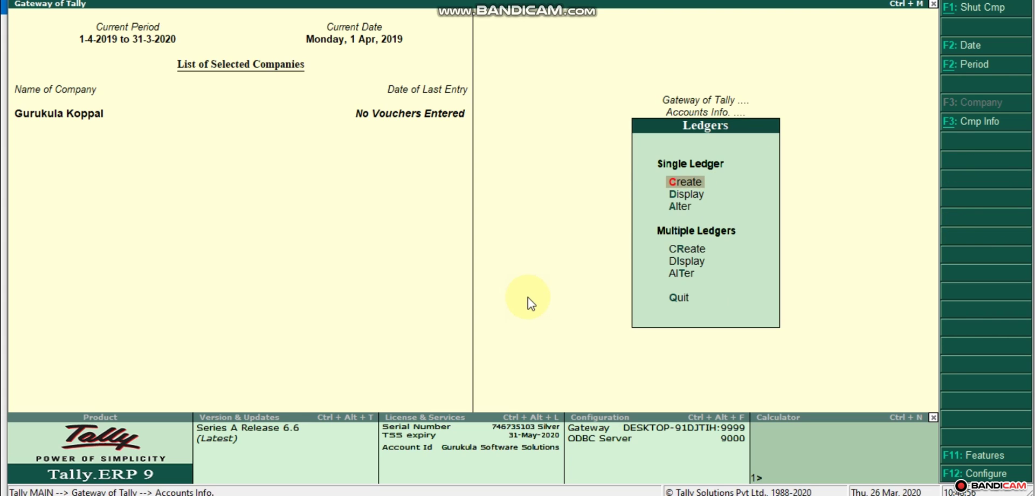
pyautogui.press('c')
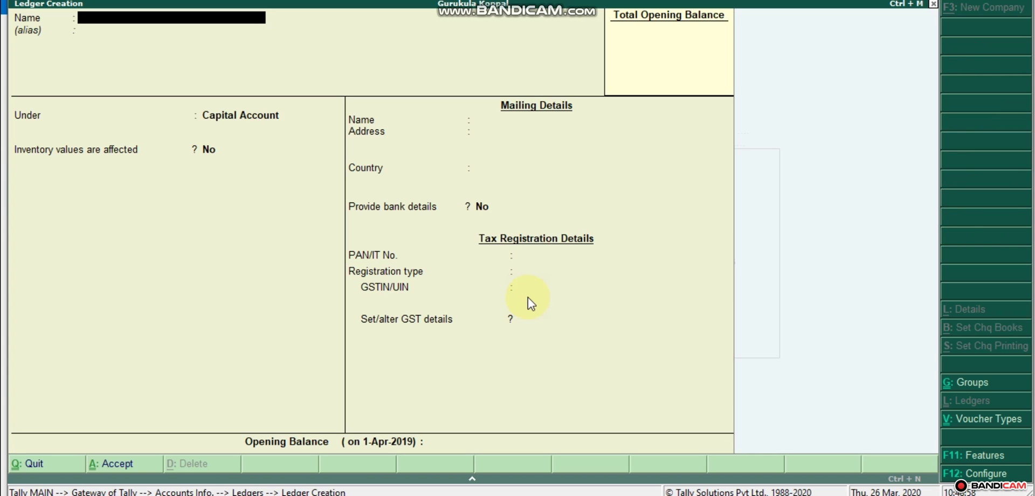
pyautogui.write('GURUKULA CAPITAL A/C')
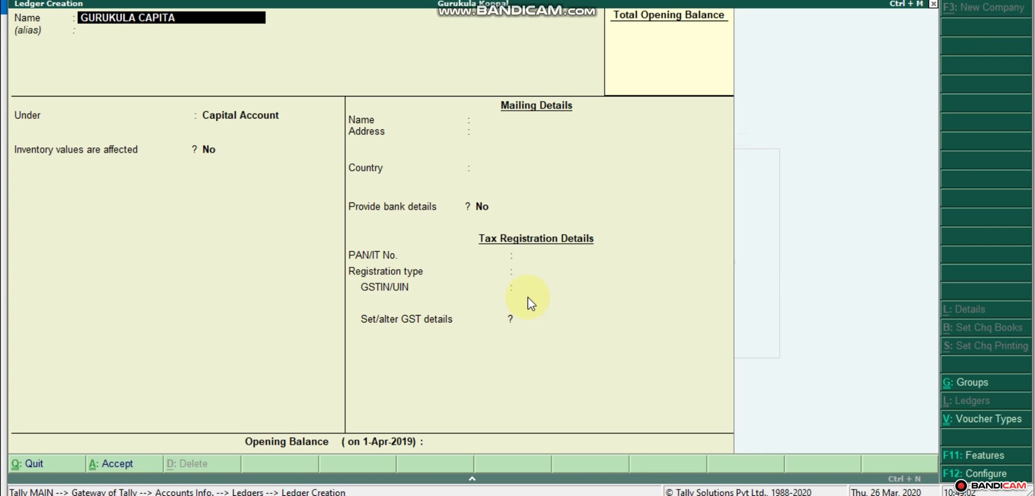
pyautogui.press('Return')
pyautogui.press('Return')
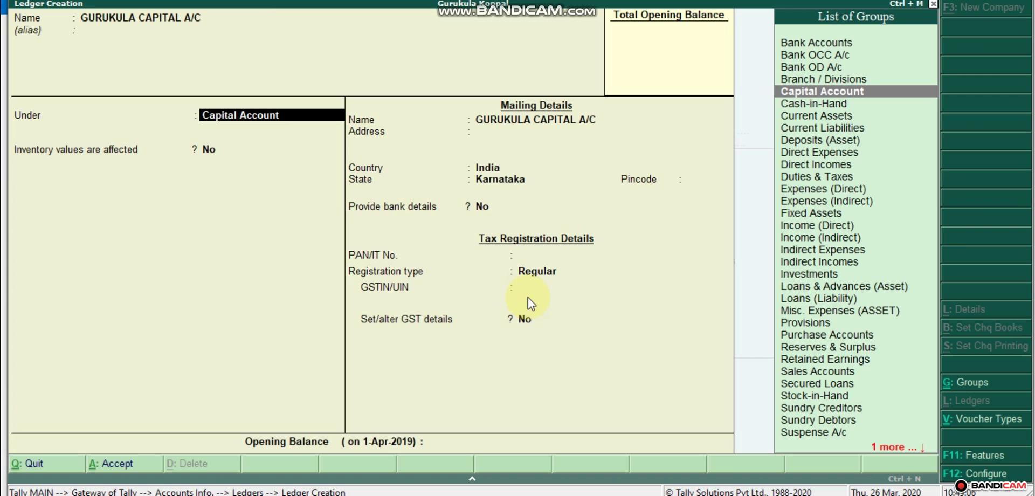
pyautogui.press('Return')
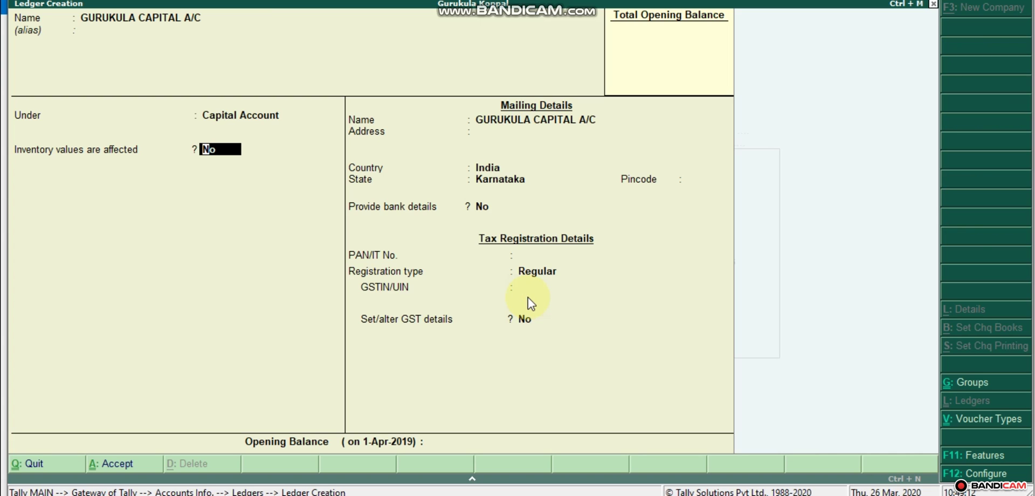
# - Skip the address, set registration type to Regular and enter the company's GSTIN
pyautogui.press('Return')
pyautogui.press('Return')
pyautogui.press('Return')
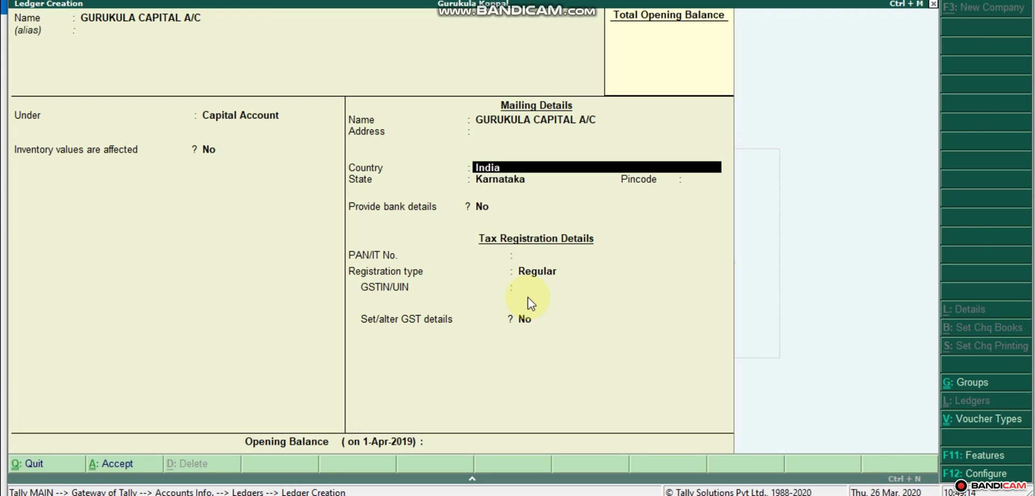
pyautogui.press('Return')
pyautogui.press('Return')
pyautogui.press('Return')
pyautogui.press('Return')
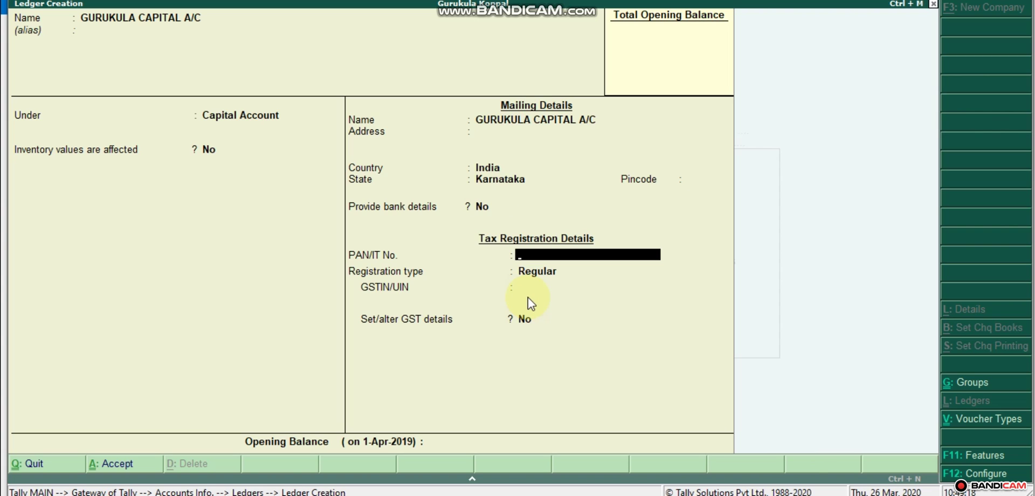
pyautogui.press('Return')
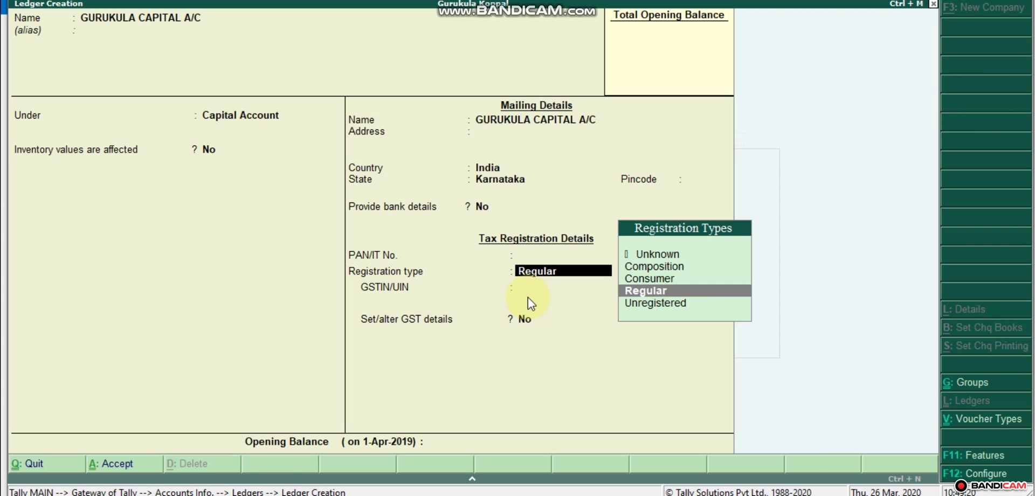
pyautogui.press('Return')
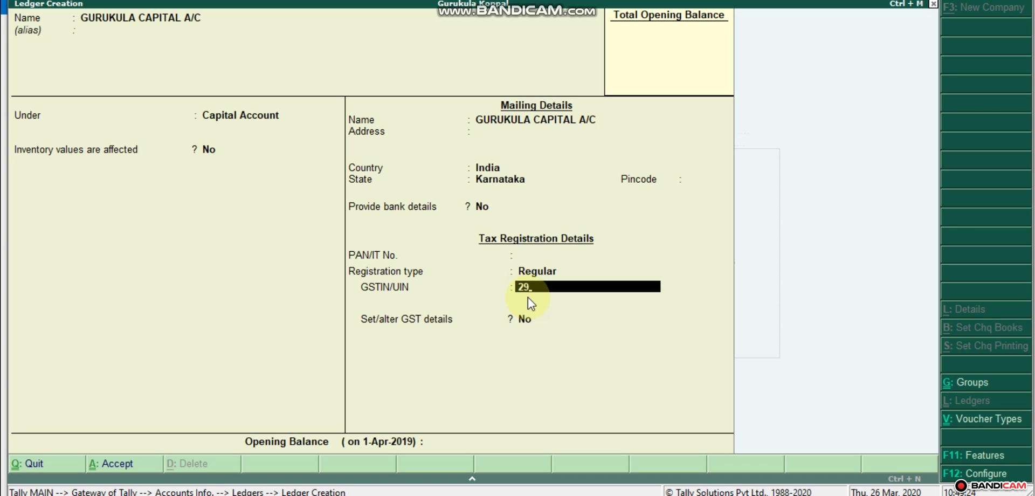
pyautogui.press('Return')
pyautogui.press('Return')
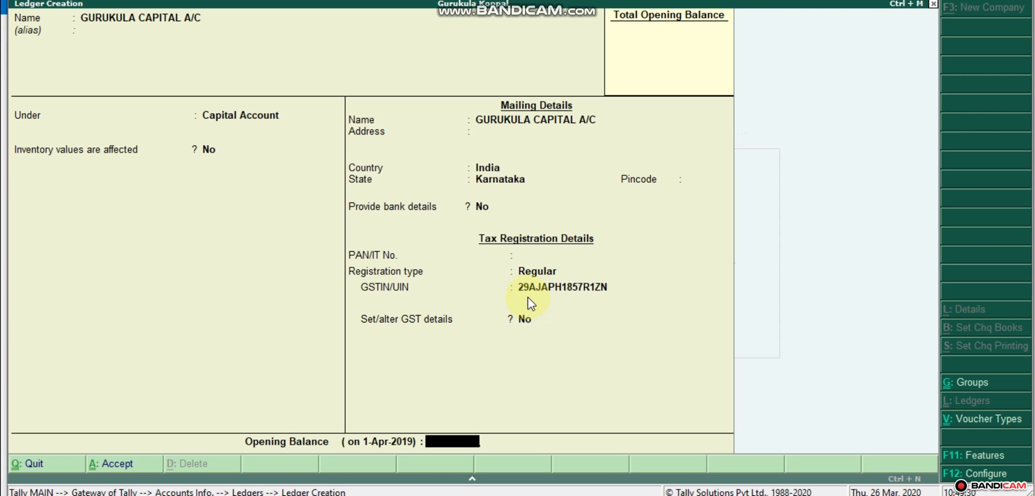
pyautogui.press('Return')
pyautogui.press('Return')
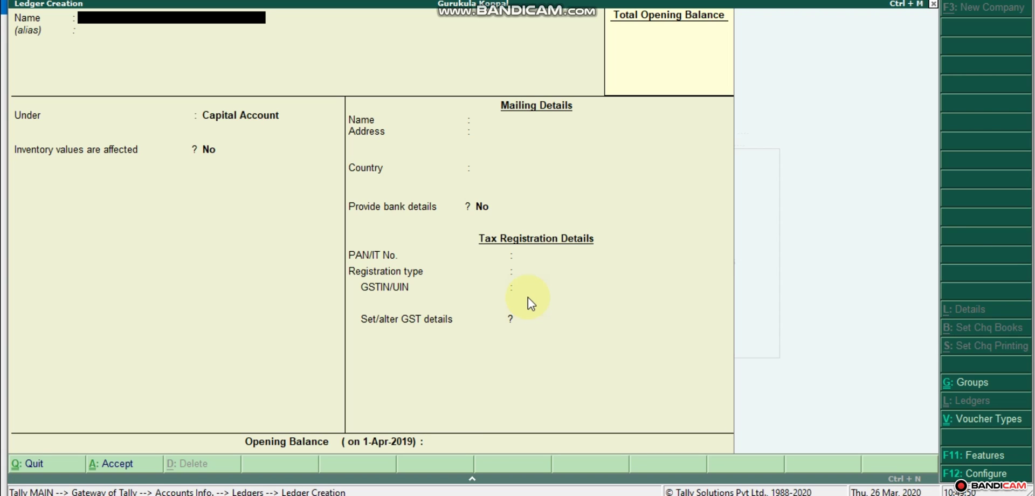
# - Start ledger SBI KOPPAL A/C under Bank Accounts and enter the bank account number
pyautogui.write('SBI KOPPAL A/C')
pyautogui.press('Return')
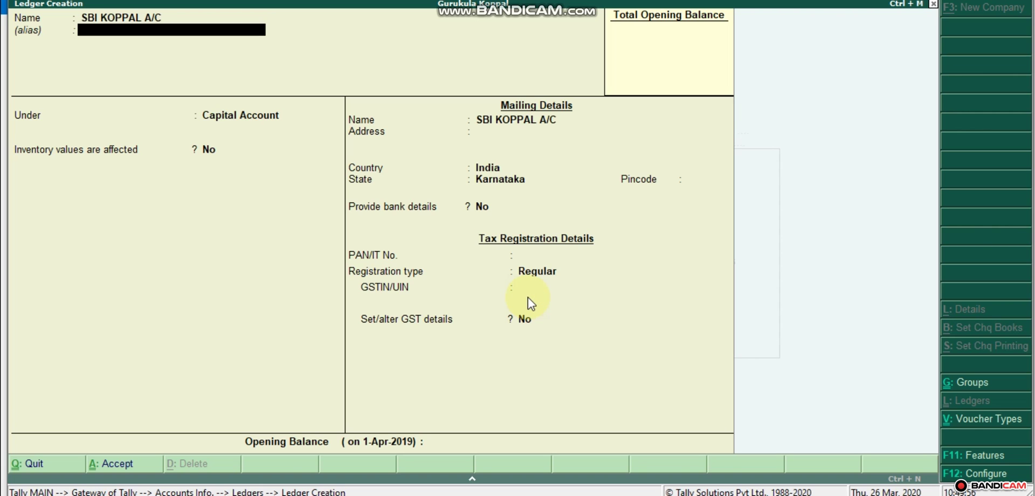
pyautogui.press('Return')
pyautogui.write('BAN')
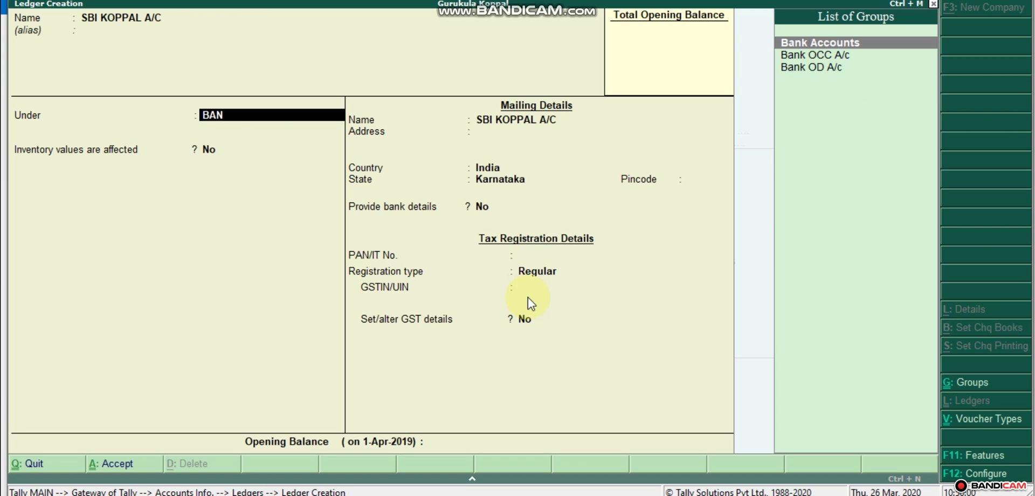
pyautogui.press('Return')
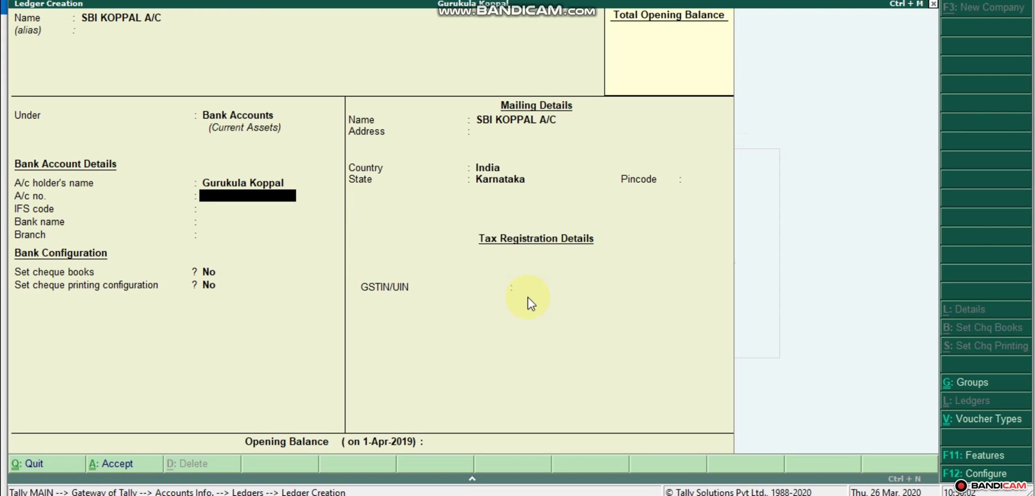
pyautogui.write('123456789')
pyautogui.press('Return')
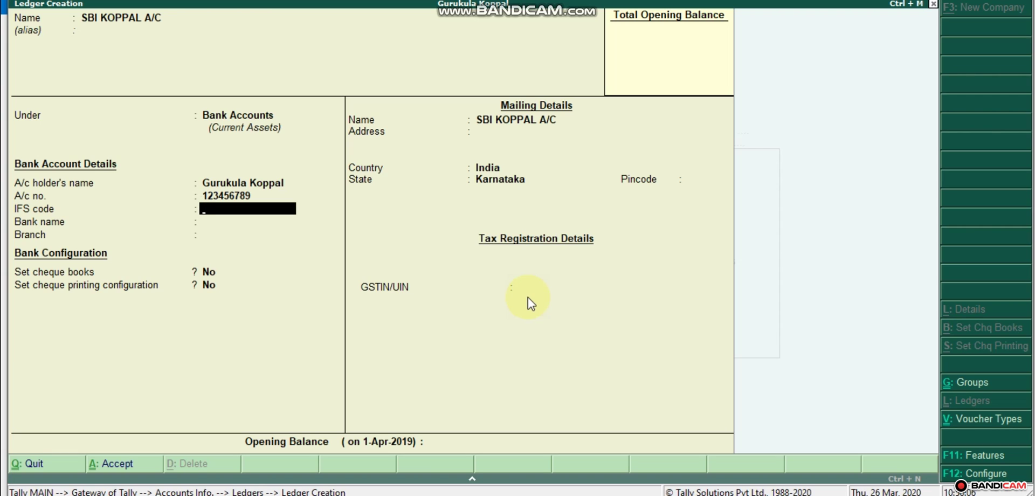
# - Re-enter IFS code SBIN0000123 after an invalid-code warning, then escape to quit the ledger
pyautogui.write('SBIN0000123')
pyautogui.press('Return')
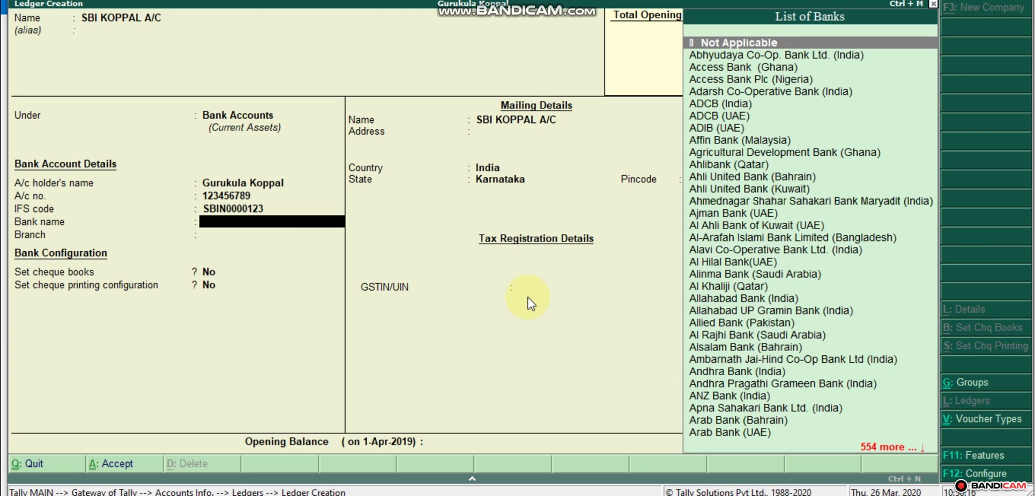
pyautogui.press('BackSpace')
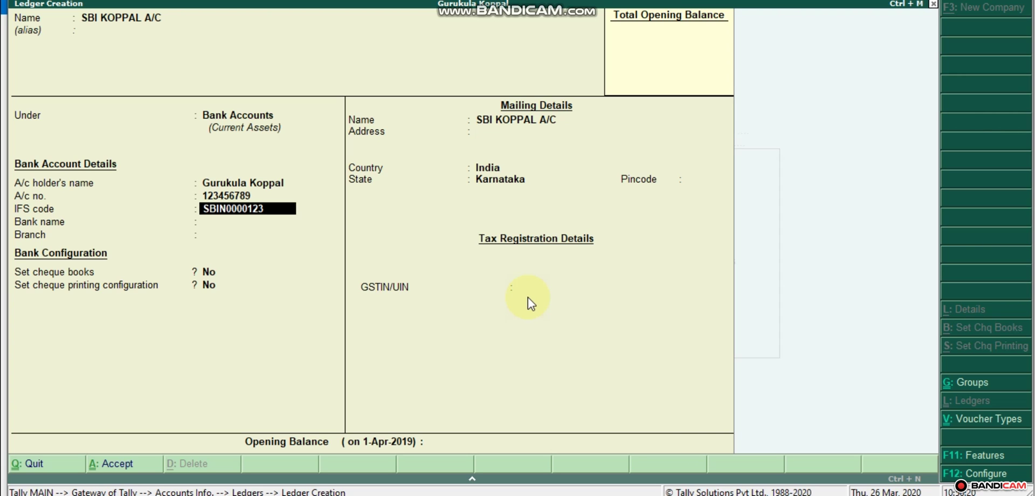
pyautogui.press('BackSpace')
pyautogui.press('BackSpace')
pyautogui.press('Return')
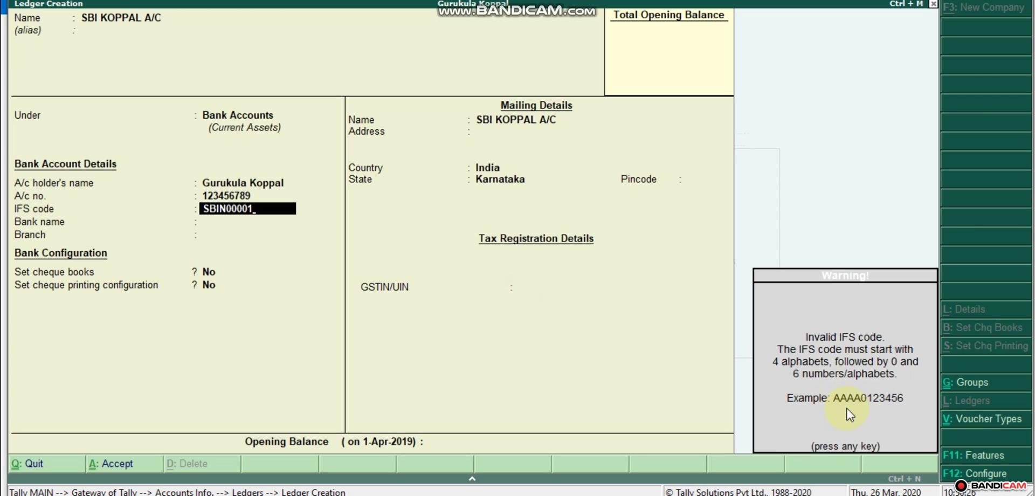
pyautogui.press('Return')
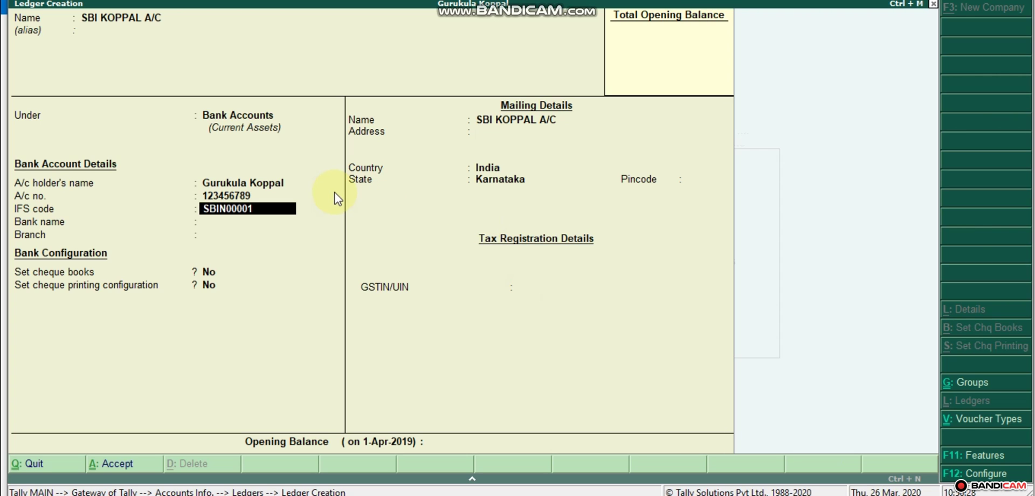
pyautogui.write('SBIN0000123')
pyautogui.press('Return')
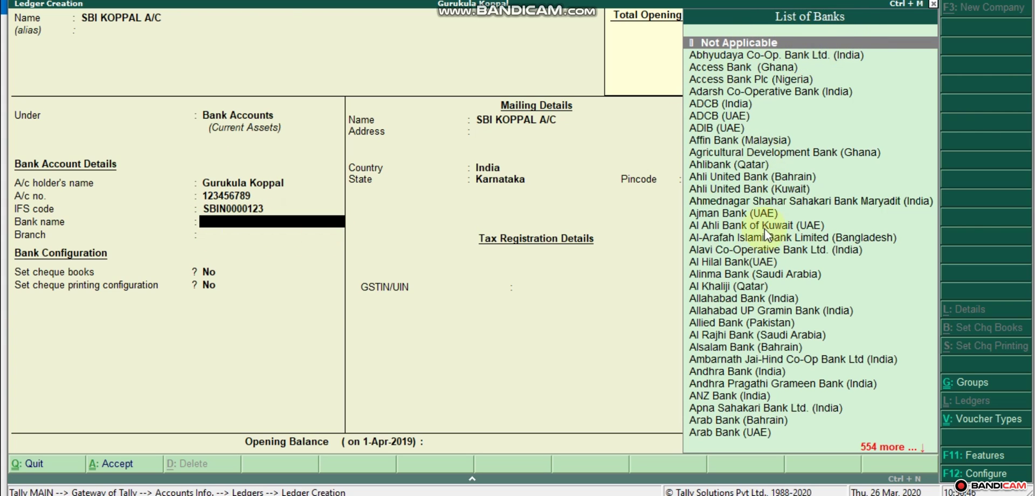
pyautogui.press('Escape')
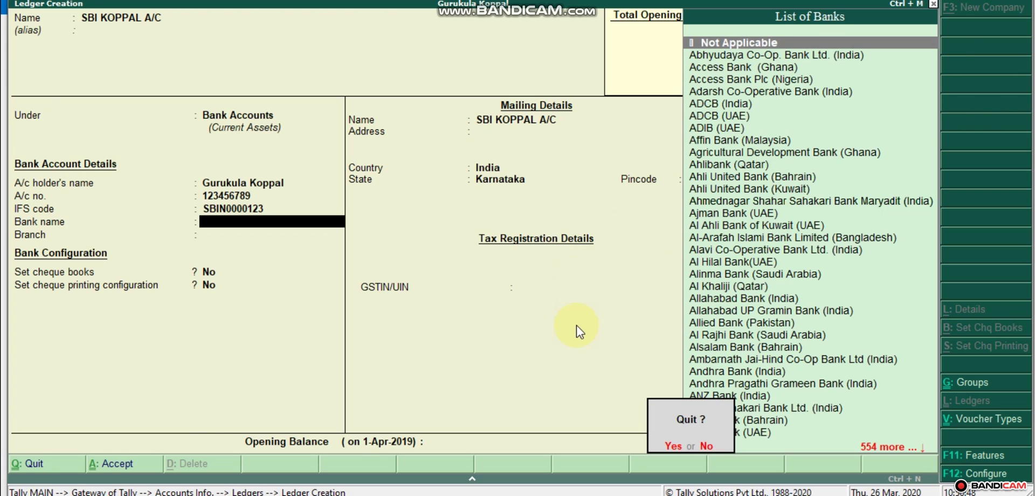
# - Confirm discarding the unsaved ledger and open a new single Ledger Creation form
pyautogui.press('Return')
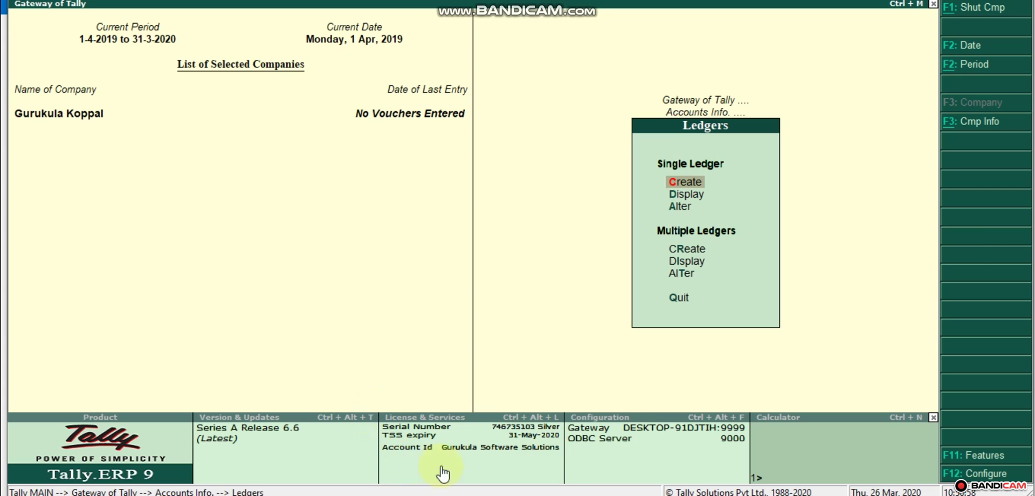
pyautogui.press('Return')
pyautogui.click(541, 465)
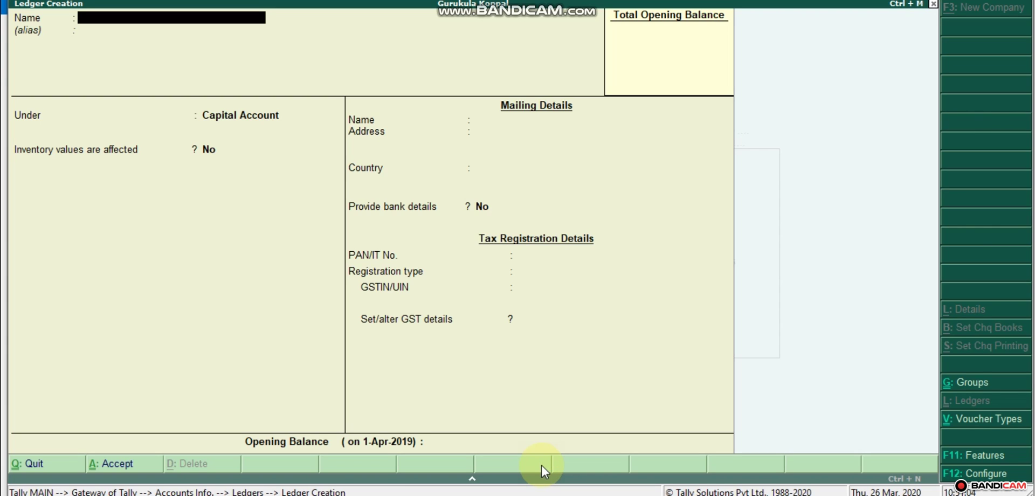
# - Name the ledger SBI BANK A/C under Bank Accounts with its account number and IFS code SBIN0000123
pyautogui.write('SBI BANK A/C')
pyautogui.press('Return')
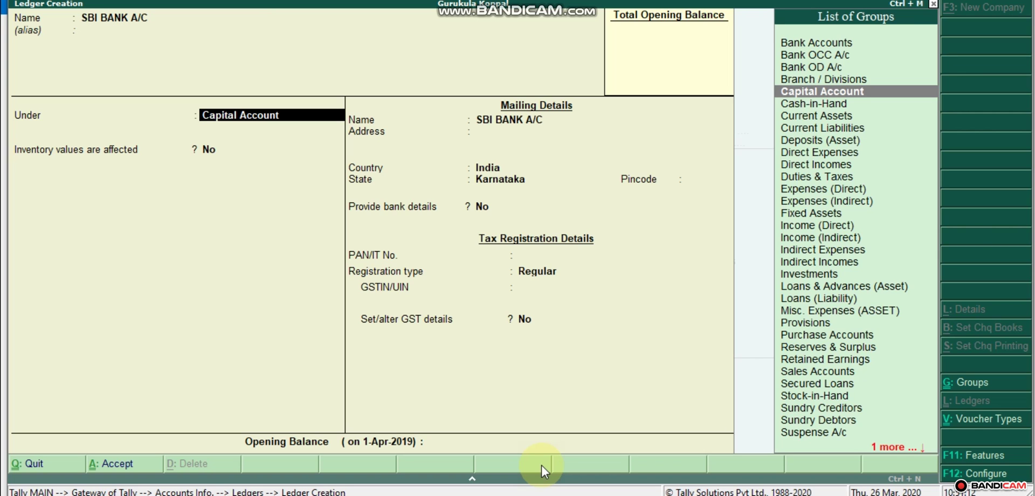
pyautogui.write('BAN')
pyautogui.press('Return')
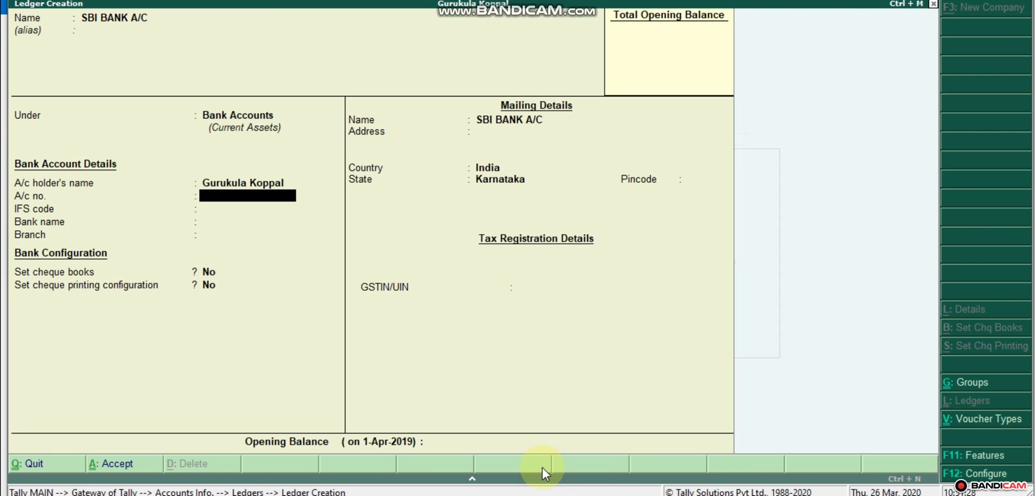
pyautogui.write('123456789')
pyautogui.press('Return')
pyautogui.write('SB')
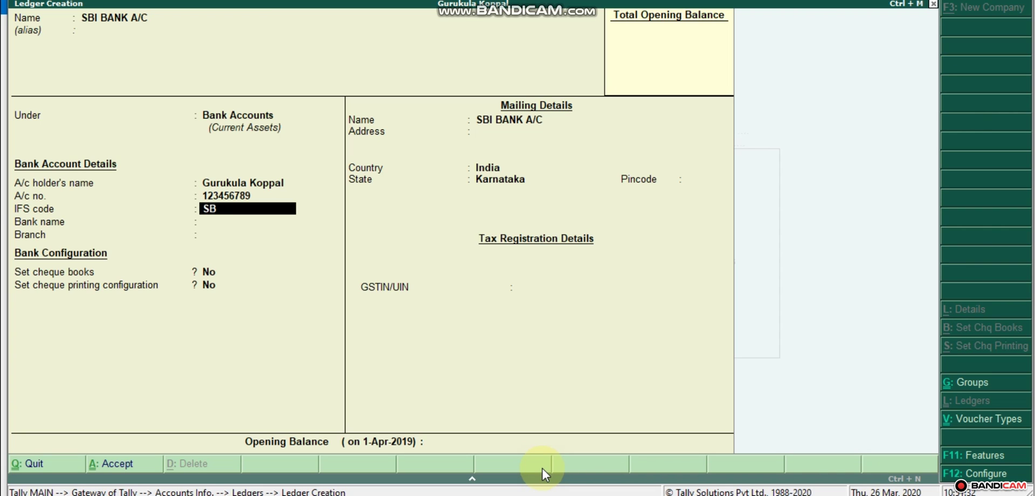
pyautogui.write('IN0000123')
pyautogui.press('Return')
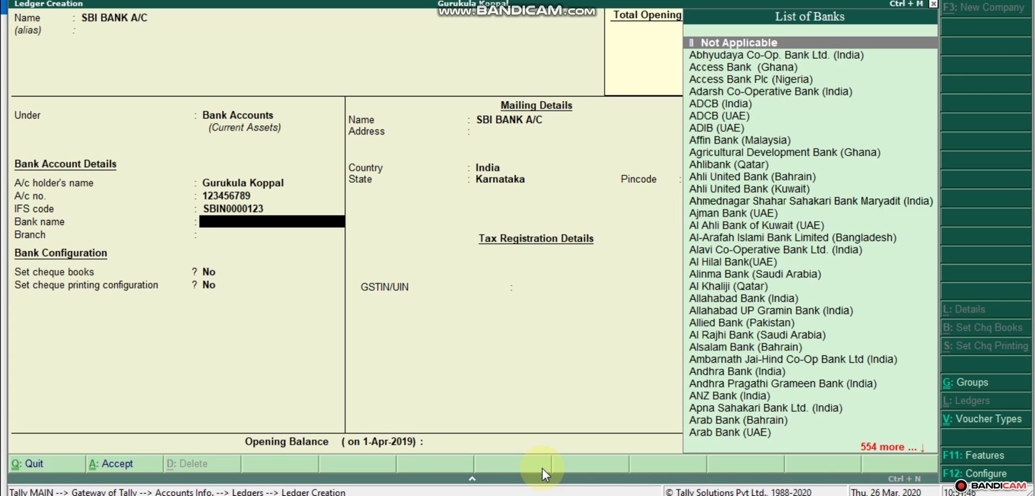
# - Select State Bank of India (India) from the List of Banks
pyautogui.write('STATE')
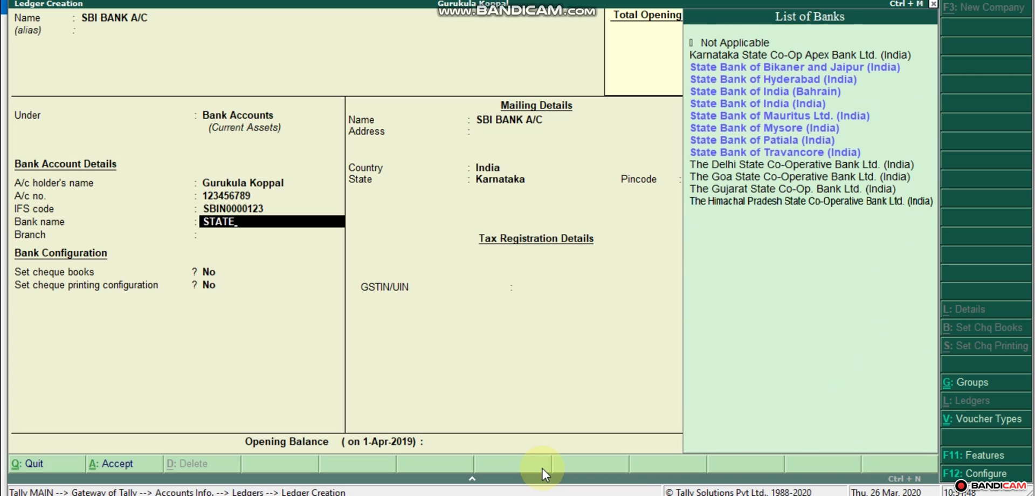
pyautogui.press('Down')
pyautogui.press('Down')
pyautogui.press('Down')
pyautogui.press('Down')
pyautogui.press('Up')
pyautogui.press('Up')
pyautogui.press('Up')
pyautogui.press('Up')
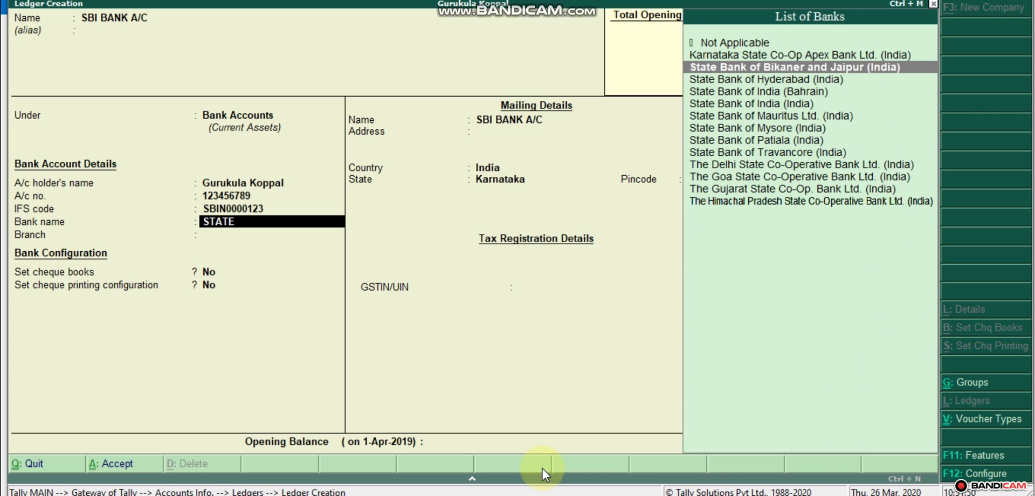
pyautogui.press('Down')
pyautogui.press('Down')
pyautogui.press('Down')
pyautogui.press('Down')
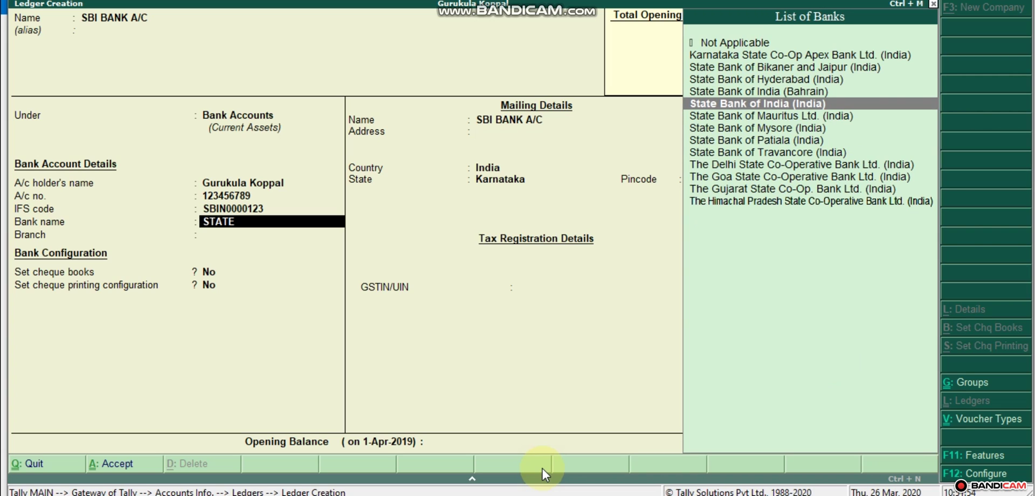
pyautogui.press('Down')
pyautogui.press('Down')
pyautogui.press('Down')
pyautogui.press('Up')
pyautogui.press('Up')
pyautogui.press('Up')
pyautogui.press('Return')
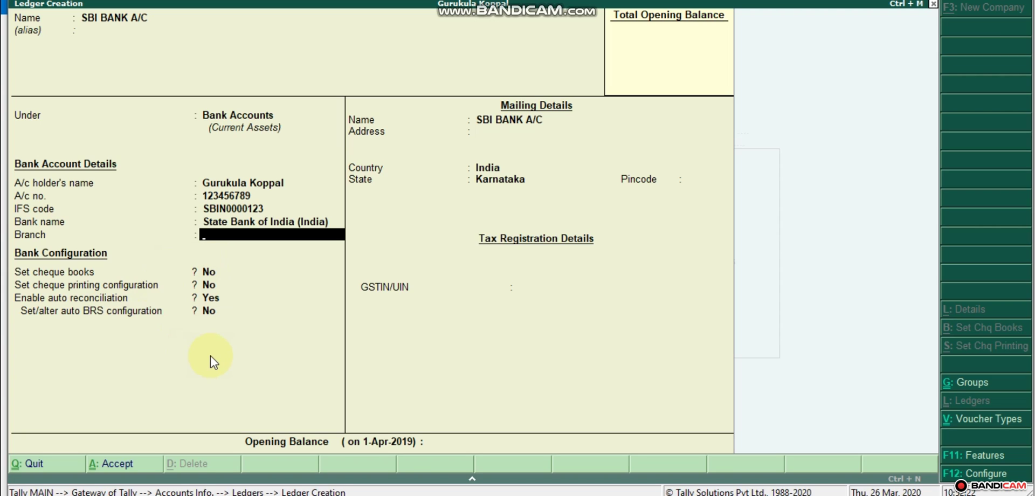
# - Enter KOPPAL as the branch and move past the remaining bank fields
pyautogui.write('KOPPAL')
pyautogui.press('Return')
pyautogui.press('Return')
pyautogui.press('Return')
pyautogui.press('Return')
pyautogui.press('Return')
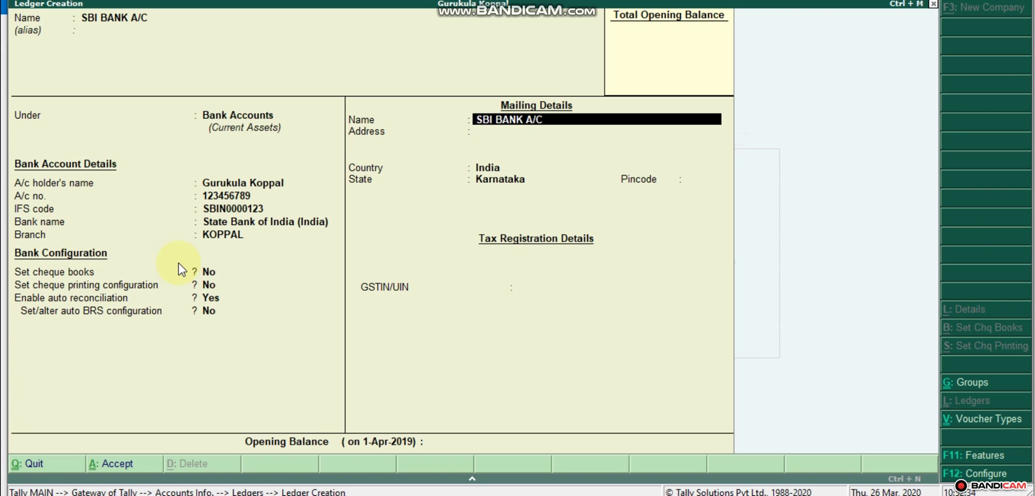
pyautogui.press('Return')
pyautogui.press('Return')
pyautogui.press('Return')
pyautogui.press('Return')
pyautogui.press('Return')
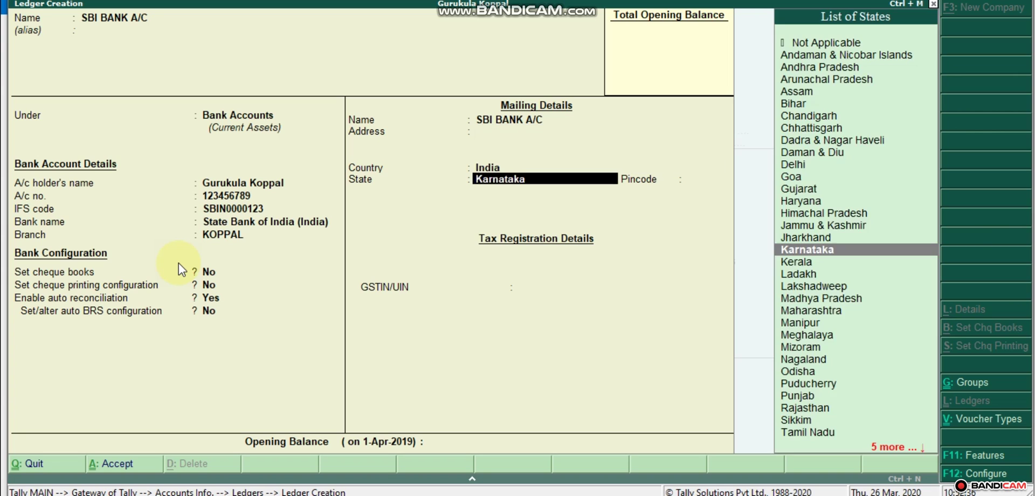
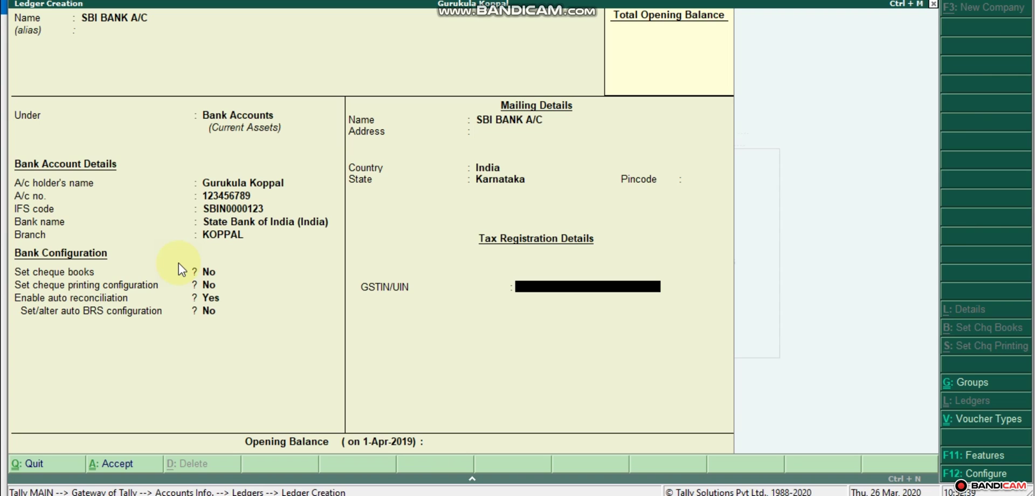
# - Leave GSTIN and opening balance empty and submit the SBI BANK A/C ledger for saving
pyautogui.press('Return')
pyautogui.press('Return')
pyautogui.press('BackSpace')
pyautogui.press('Return')
pyautogui.press('Return')
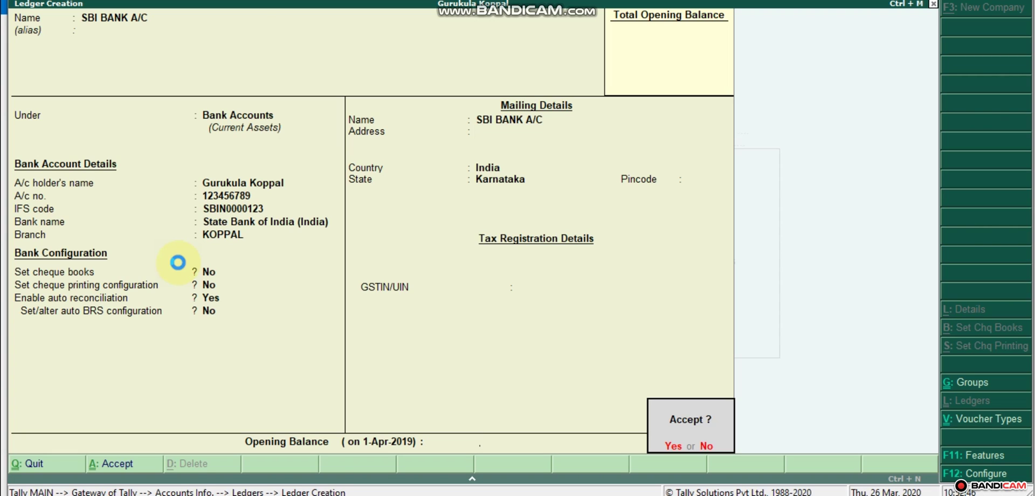
pyautogui.press('Return')
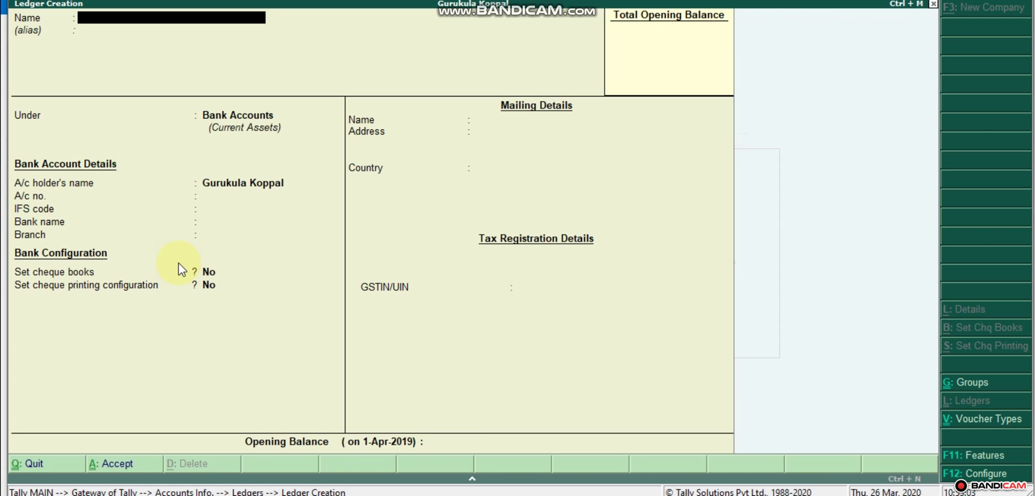
# - Name the new ledger SHARANU SALARY A/C and place it under Indirect Expenses
pyautogui.write('SHARANU SALARY A/C')
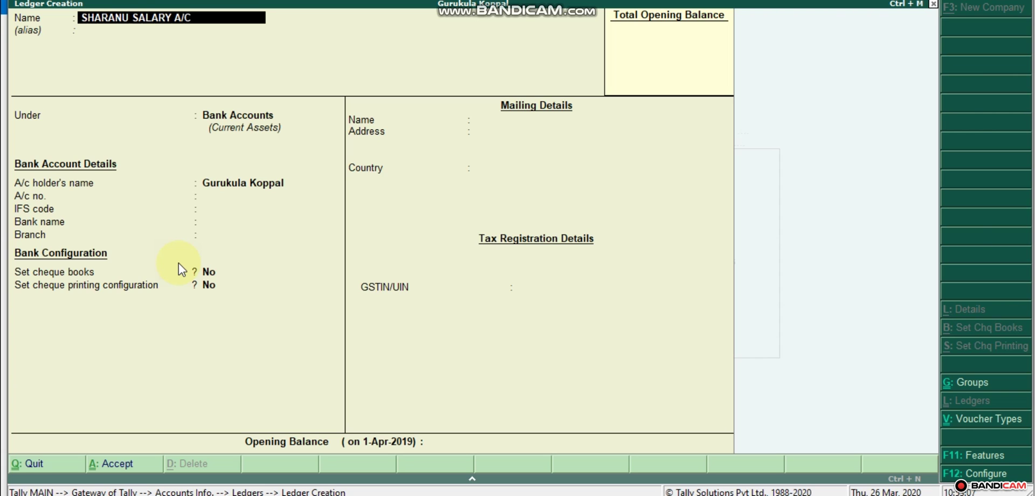
pyautogui.press('Return')
pyautogui.press('Return')
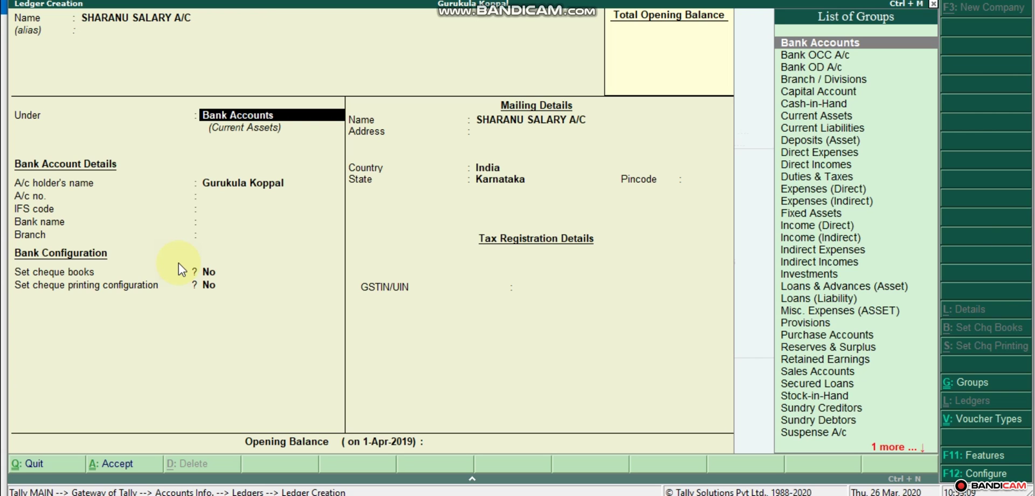
pyautogui.write('SA')
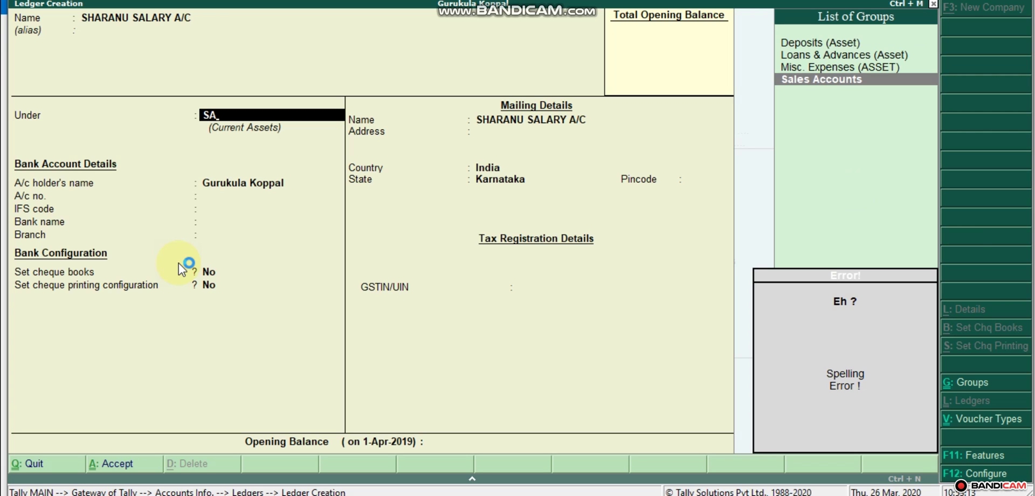
pyautogui.press('BackSpace')
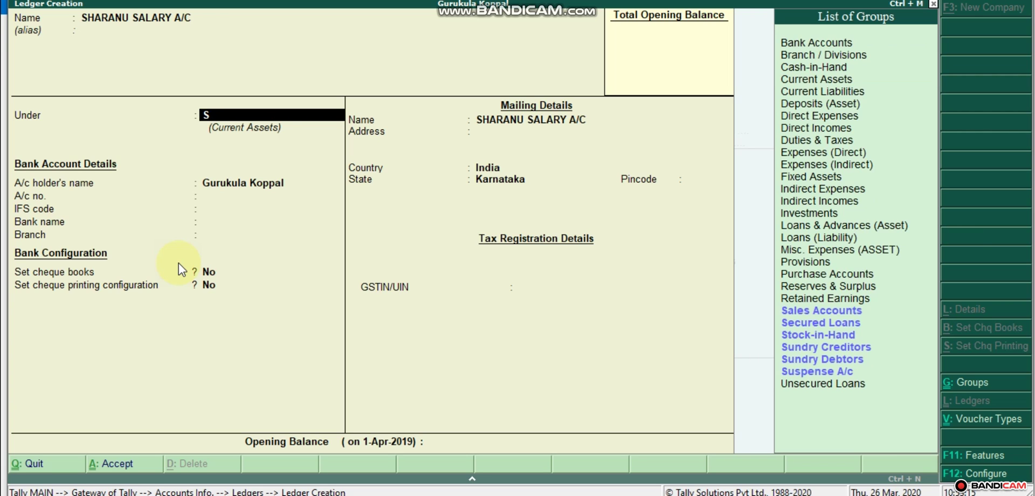
pyautogui.press('BackSpace')
pyautogui.write('IN')
pyautogui.press('Down')
pyautogui.press('Down')
pyautogui.press('Down')
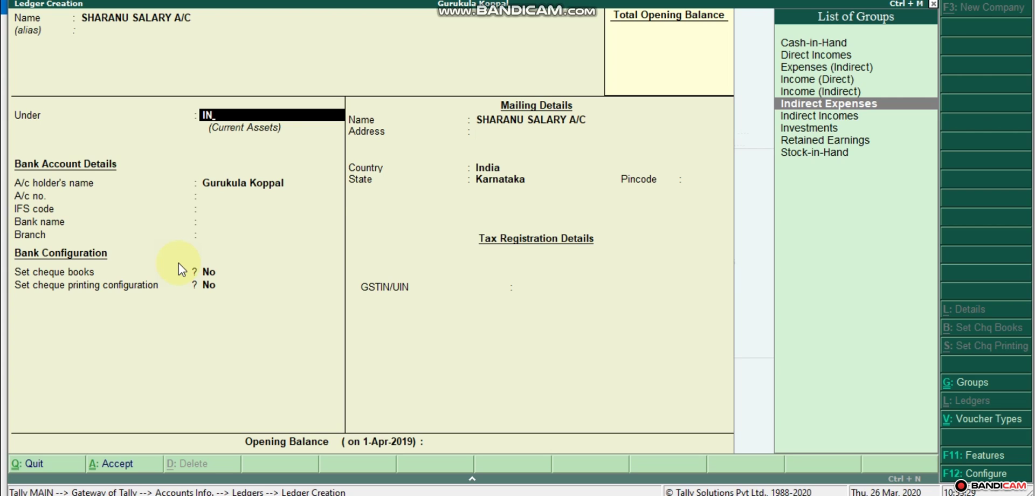
pyautogui.press('Return')
pyautogui.press('BackSpace')
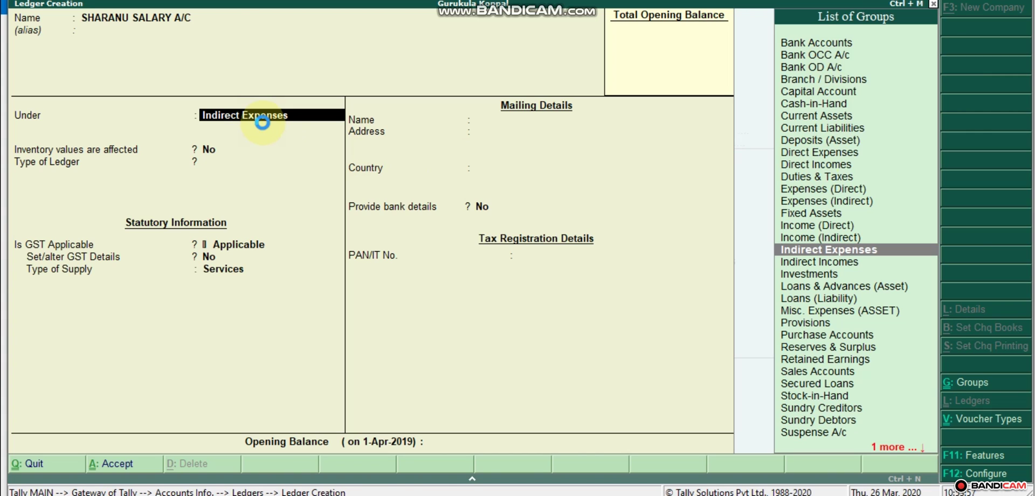
# - Open the secondary Group Creation form from the ledger's Under field using Alt+C
pyautogui.hotkey('alt', 'c')
pyautogui.press('Escape')
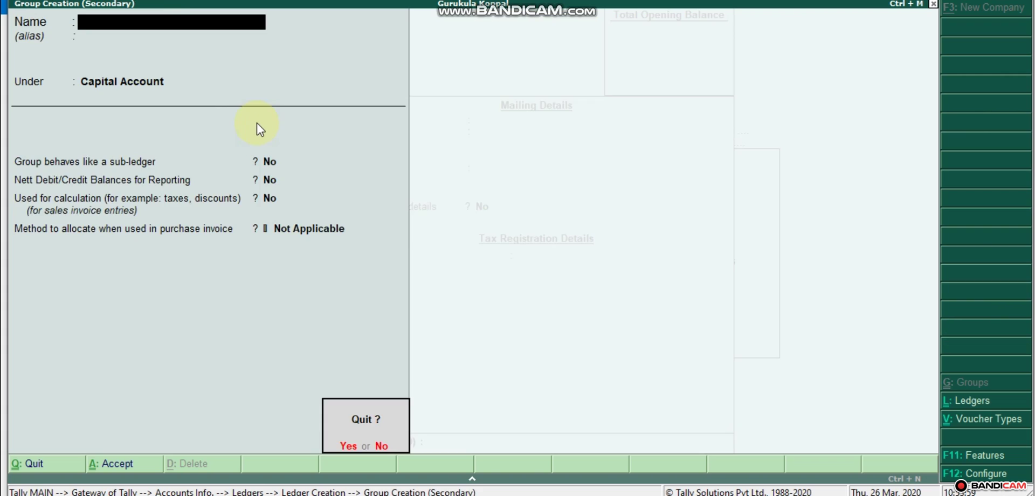
pyautogui.press('Return')
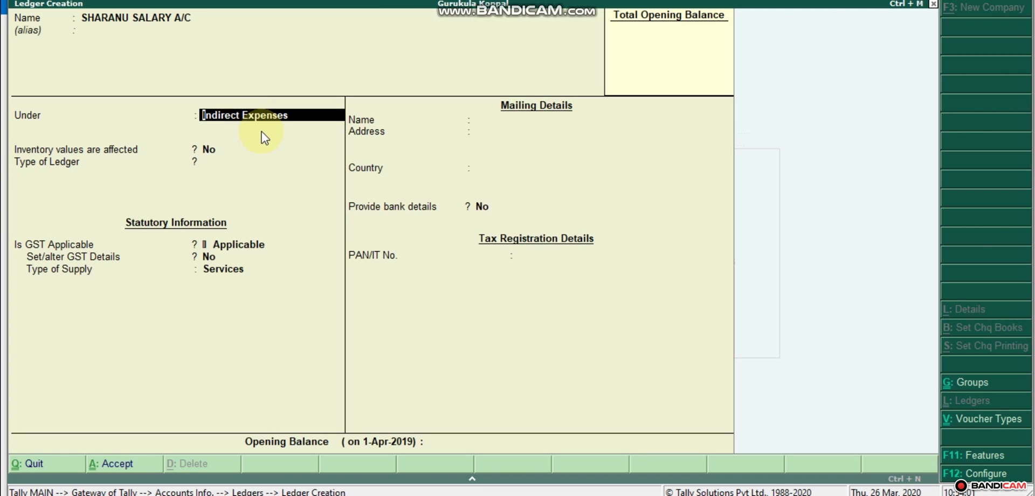
pyautogui.click(263, 136)
pyautogui.hotkey('alt', 'c')
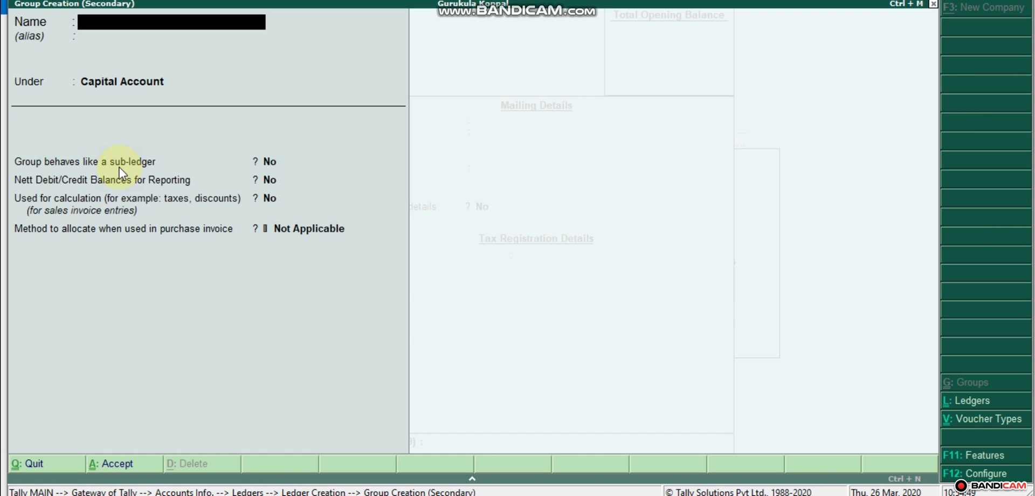
# - Create and save group SALARY A/C under Indirect Expenses, keeping sub-ledger behaviour as No
pyautogui.write('SALARY A/C')
pyautogui.press('Return')
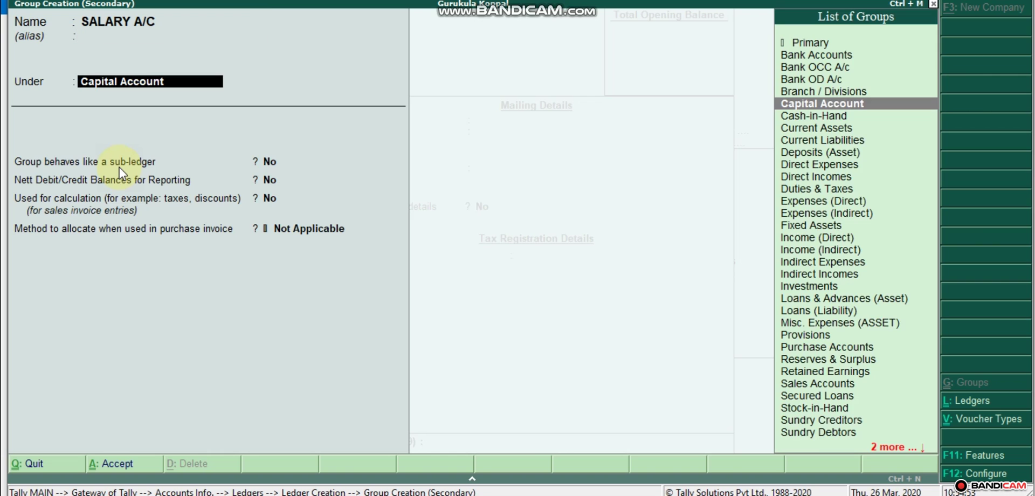
pyautogui.write('in')
pyautogui.press('Down')
pyautogui.press('Down')
pyautogui.press('Down')
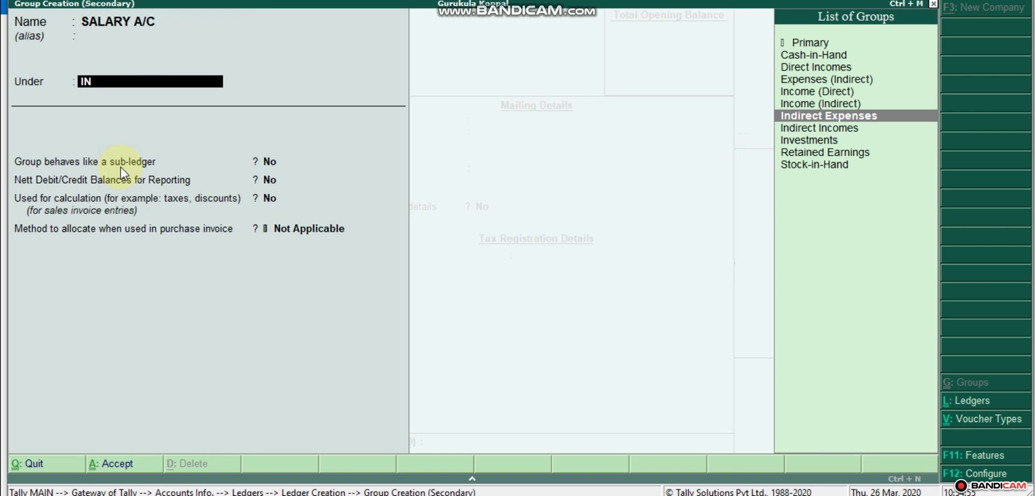
pyautogui.press('Return')
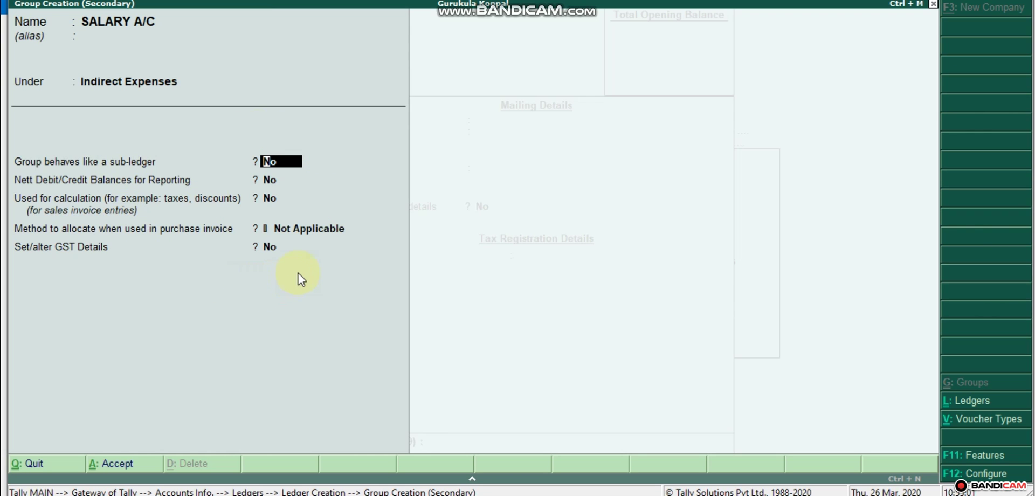
pyautogui.press('Return')
pyautogui.press('Return')
pyautogui.press('Return')
pyautogui.press('Return')
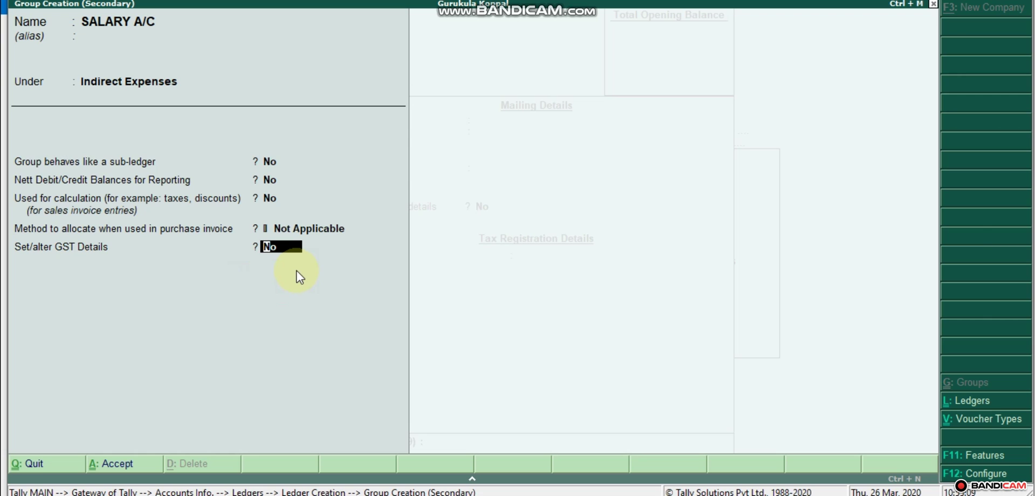
pyautogui.press('Return')
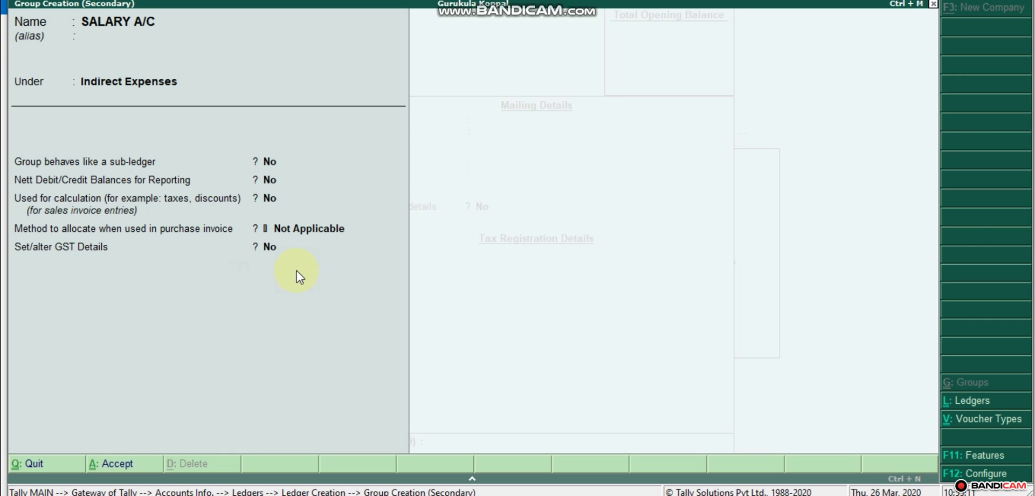
pyautogui.press('Return')
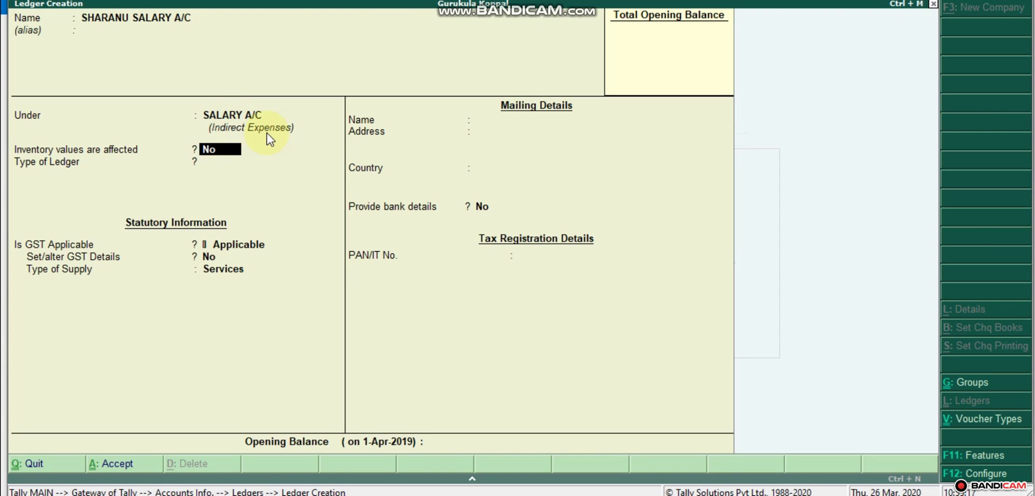
# - Set ledger type, GST applicability and assessable value to Not Applicable, then save the salary ledger
pyautogui.press('Return')
pyautogui.press('Return')
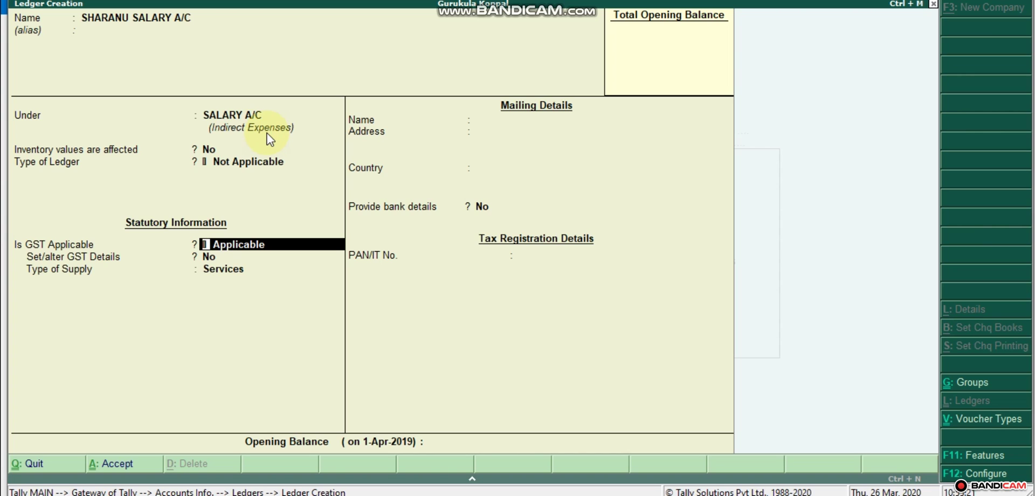
pyautogui.press('BackSpace')
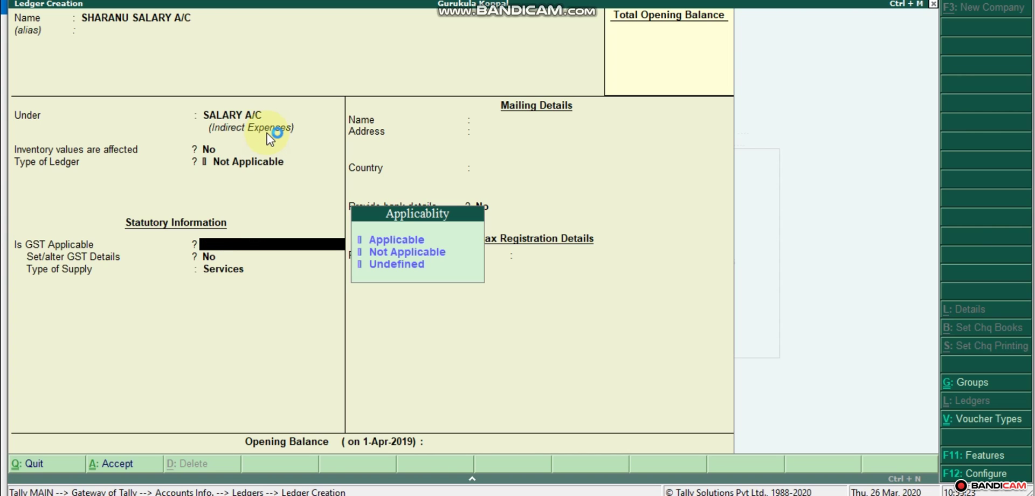
pyautogui.press('Down')
pyautogui.press('Down')
pyautogui.press('Return')
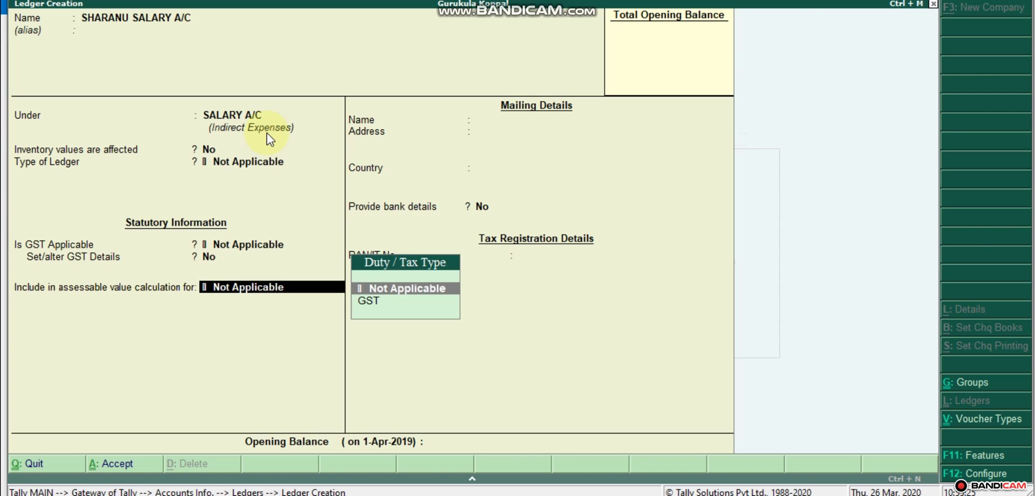
pyautogui.press('Return')
pyautogui.press('Return')
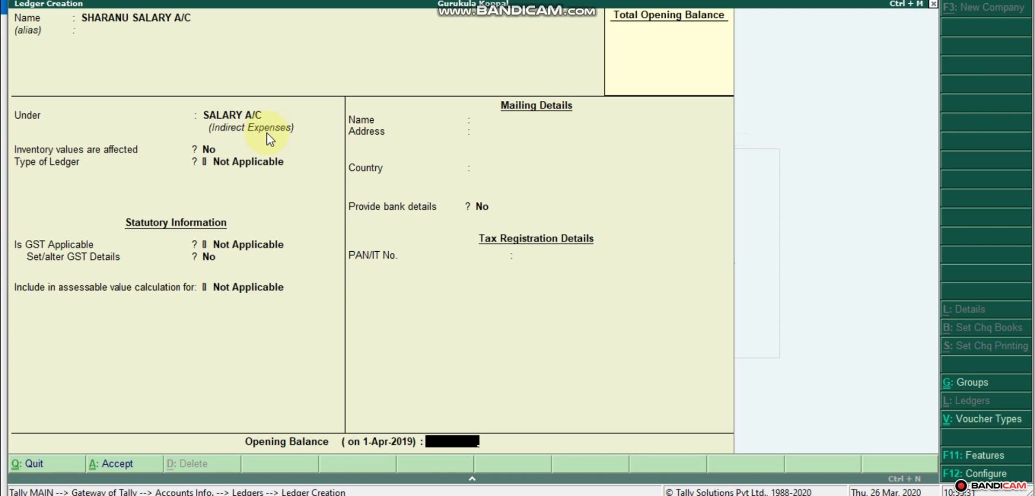
pyautogui.press('Return')
pyautogui.click(265, 132)
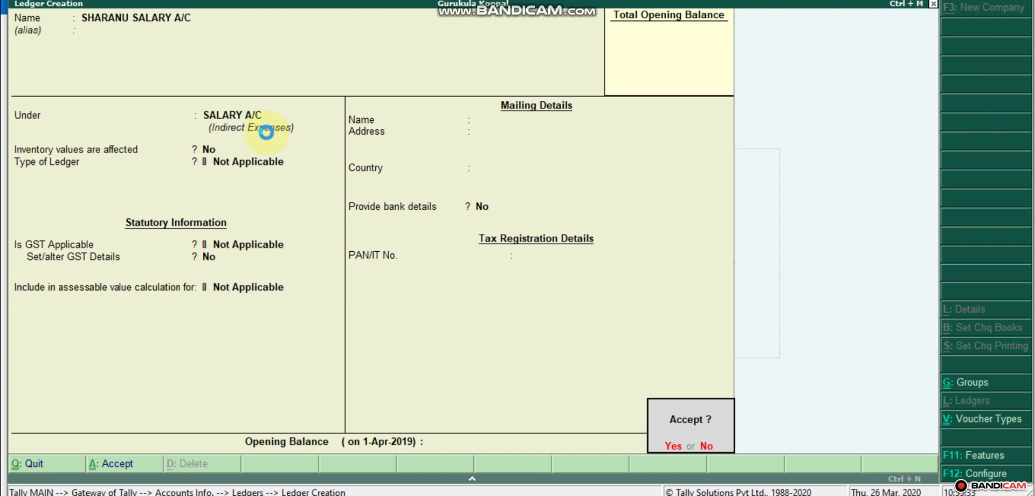
pyautogui.press('y')
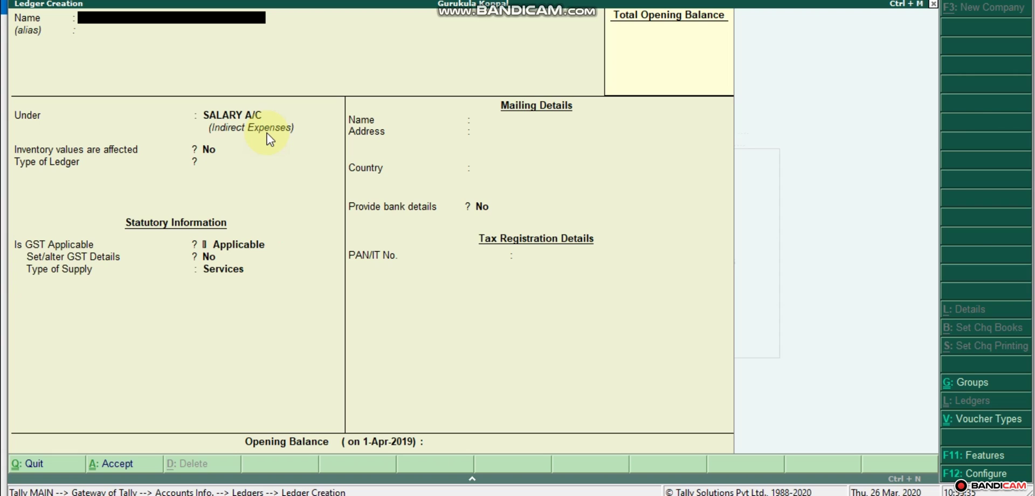